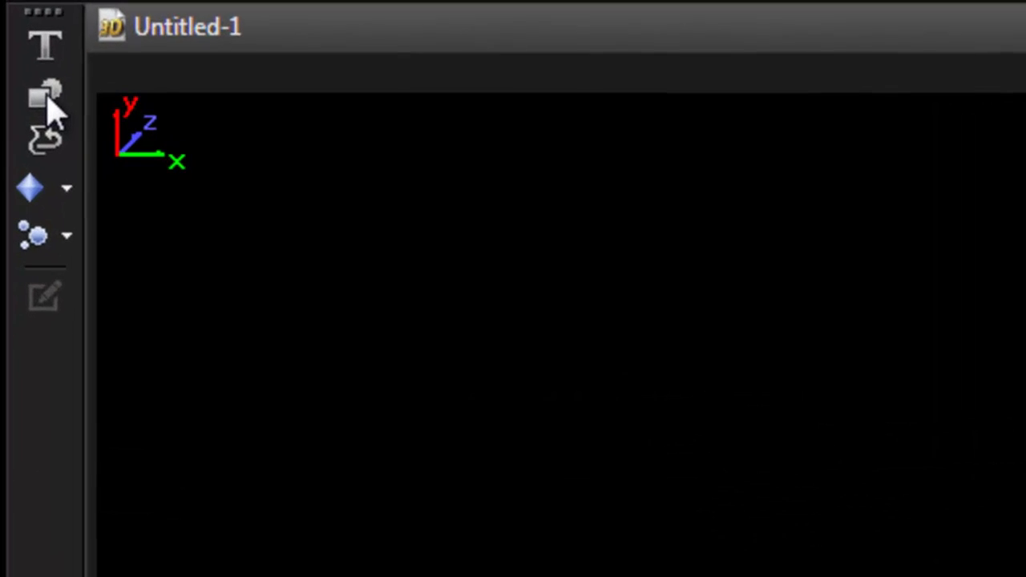
Step: Create a graphic object from a closed, lobed freehand outline drawn around the Path Editor's centre and rotate the resulting 3D shape
click(16, 116)
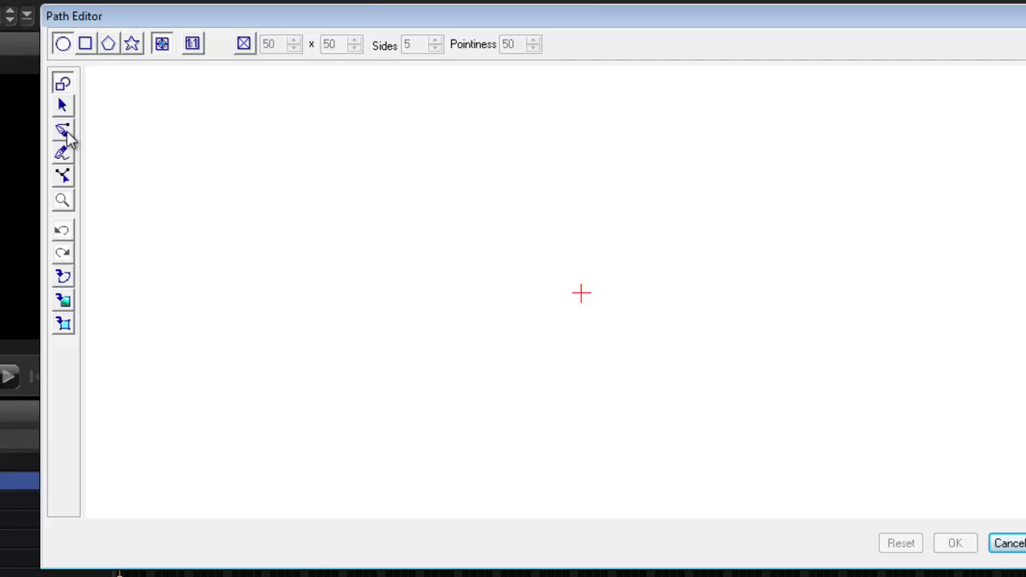
click(62, 130)
drag(568, 210, 500, 231)
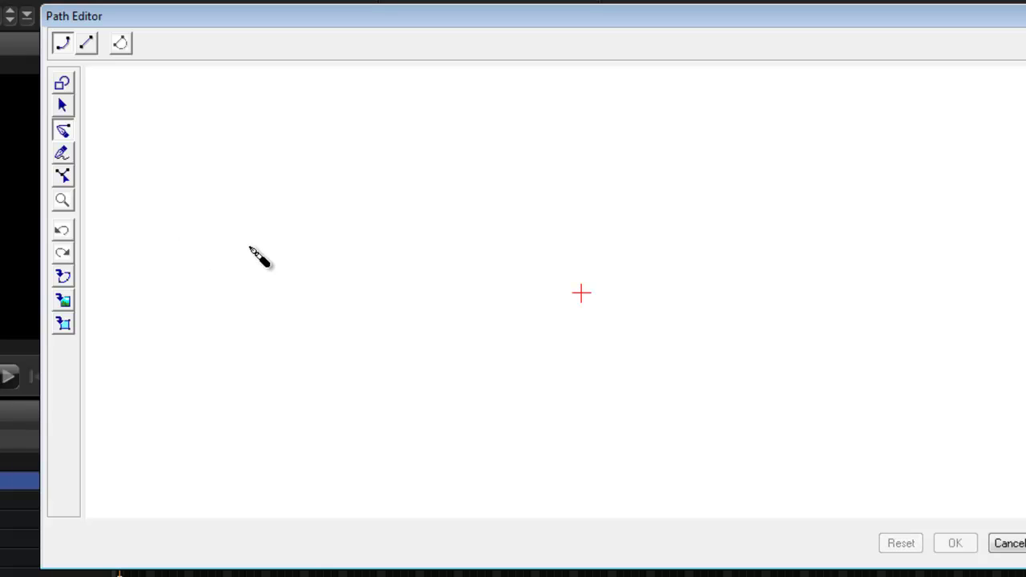
click(64, 154)
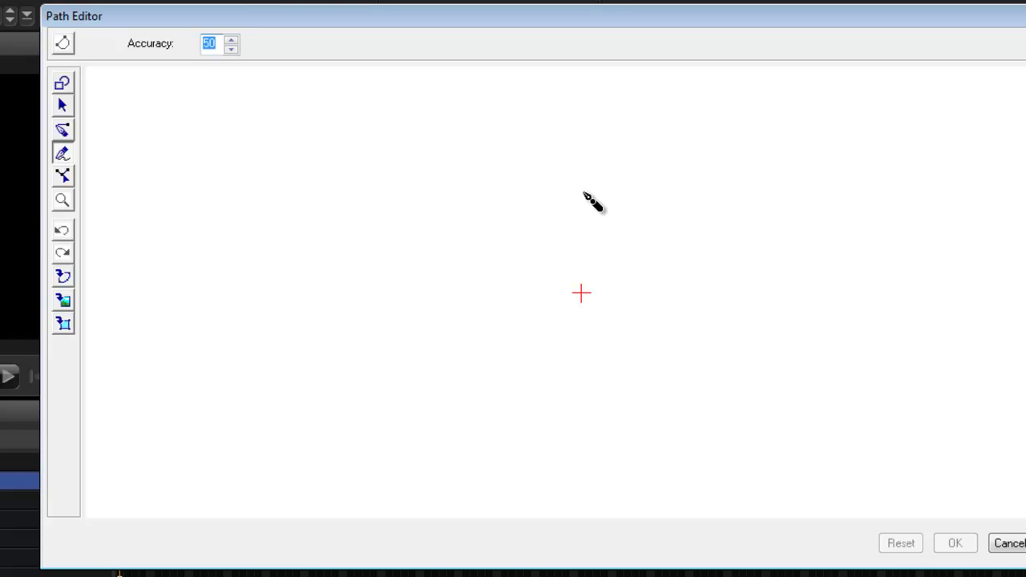
mouse_move(583, 192)
mouse_down()
mouse_move(531, 166)
mouse_move(480, 178)
mouse_move(484, 231)
mouse_move(446, 229)
mouse_move(384, 291)
mouse_move(402, 313)
mouse_move(393, 355)
mouse_move(500, 405)
mouse_move(533, 391)
mouse_move(691, 403)
mouse_move(678, 349)
mouse_move(749, 284)
mouse_move(732, 213)
mouse_move(709, 209)
mouse_move(702, 138)
mouse_move(616, 169)
mouse_move(585, 154)
mouse_move(580, 185)
mouse_up()
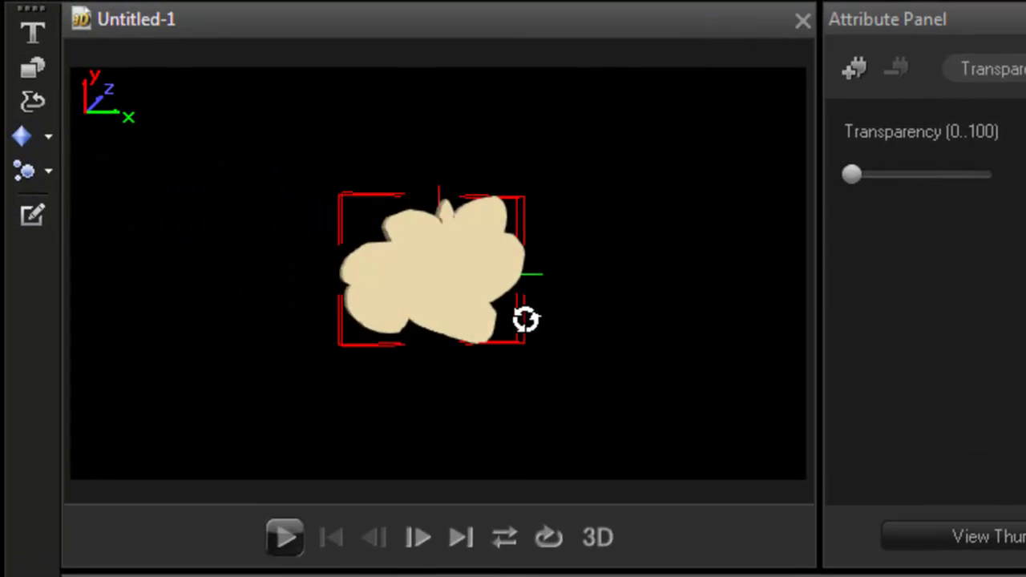
drag(525, 318, 479, 320)
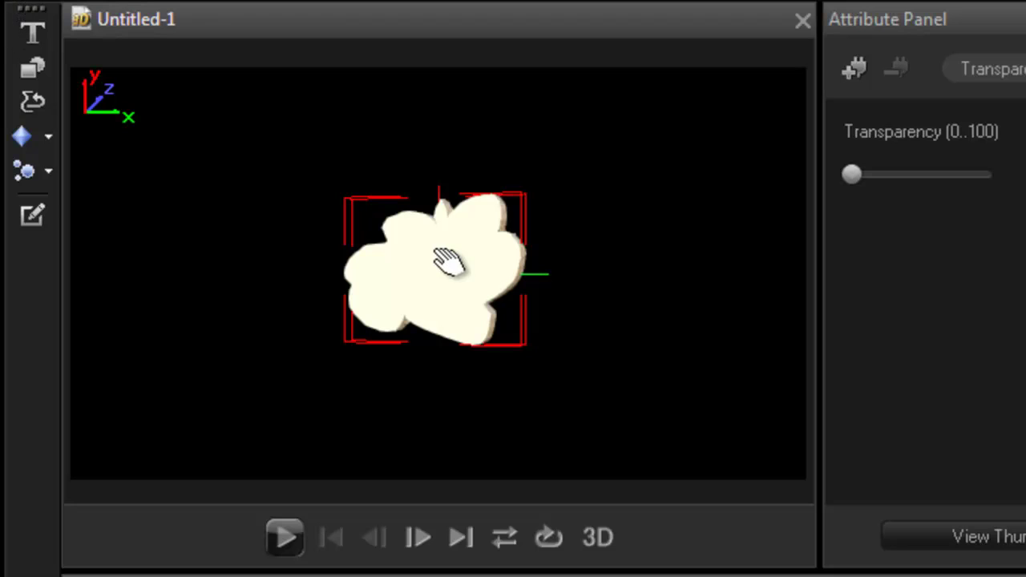
drag(447, 261, 240, 167)
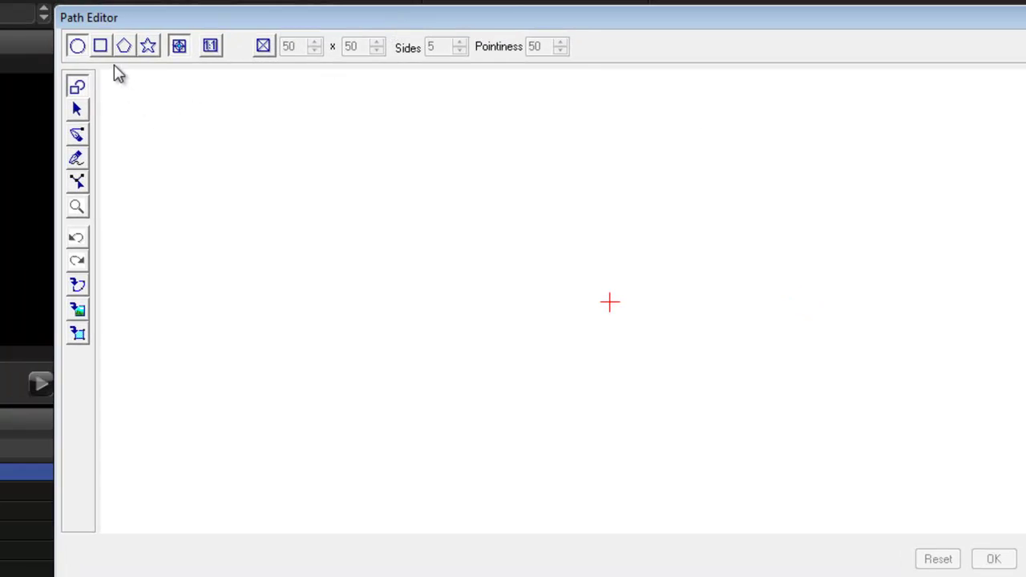
Step: Create a graphic object from a rectangle about 227 by 202 drawn near the centre of the Path Editor canvas
click(100, 47)
drag(542, 266, 656, 367)
click(993, 559)
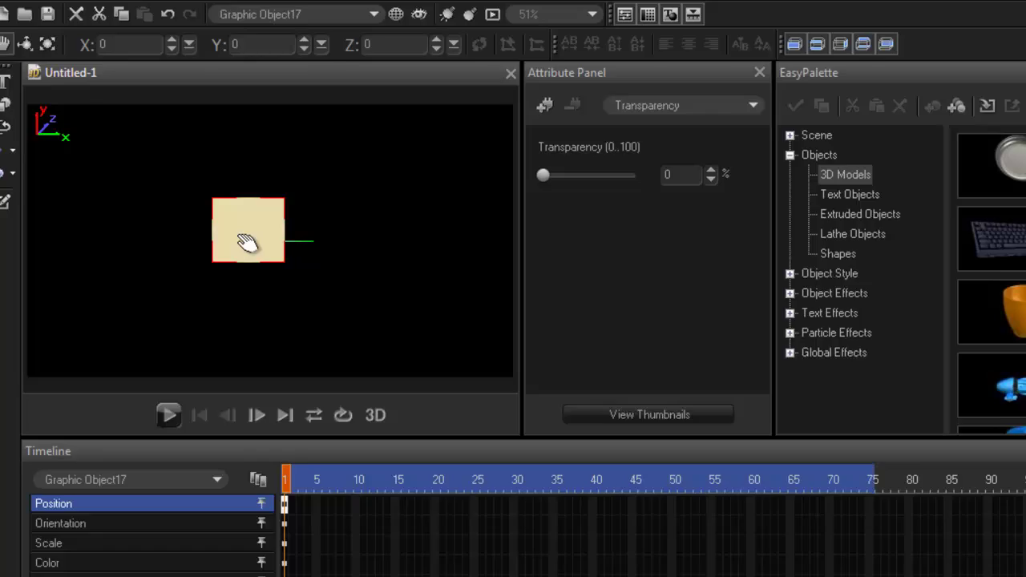
Step: Reopen the rectangle's path for editing and move the rectangle to about X 6, Y 1 on the canvas
double_click(291, 239)
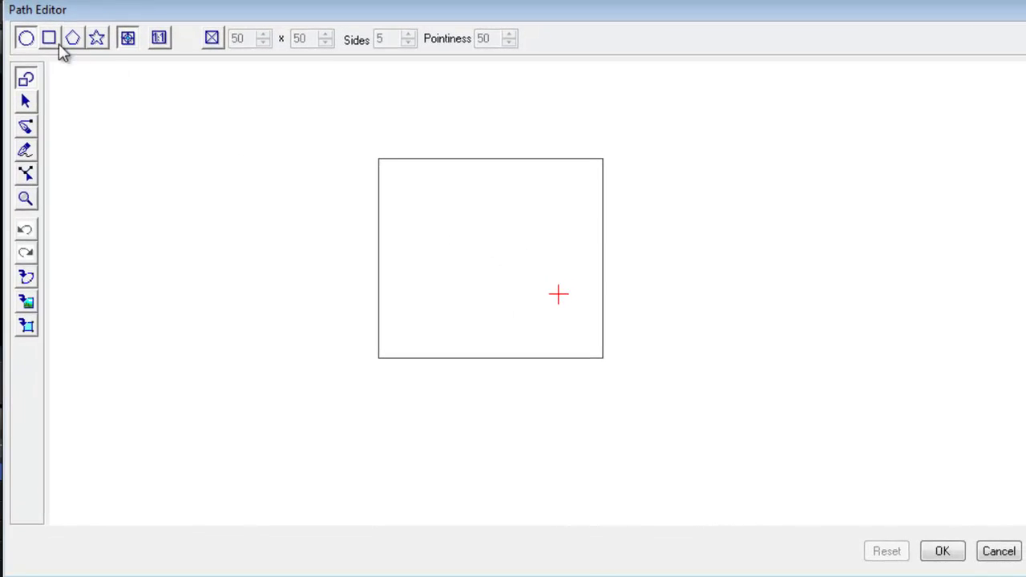
click(25, 102)
click(395, 159)
drag(409, 172, 481, 200)
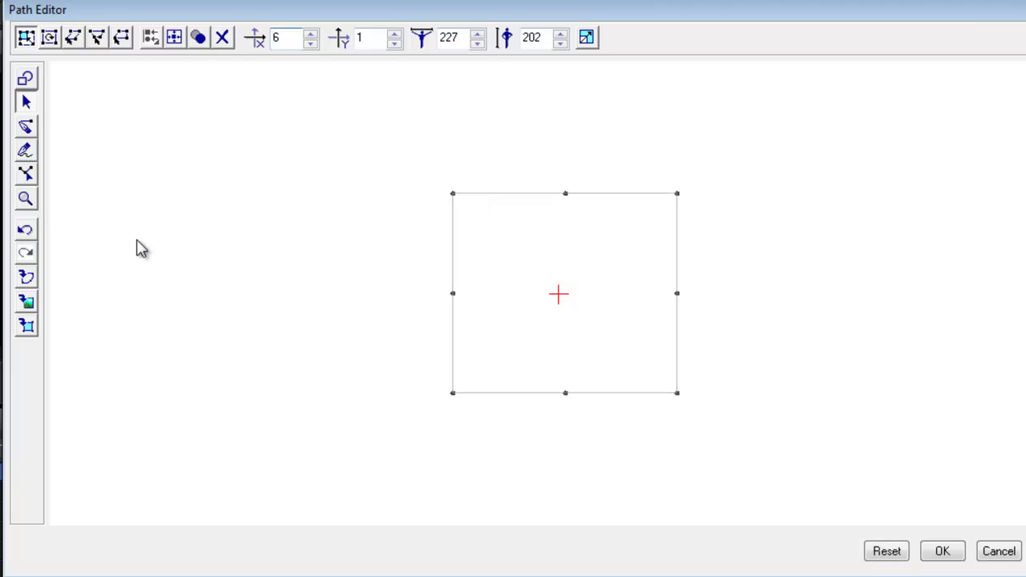
Step: Draw an ellipse about 99 by 90 inside the rectangle, move it to about X 7, Y -2, and apply the path changes
click(25, 78)
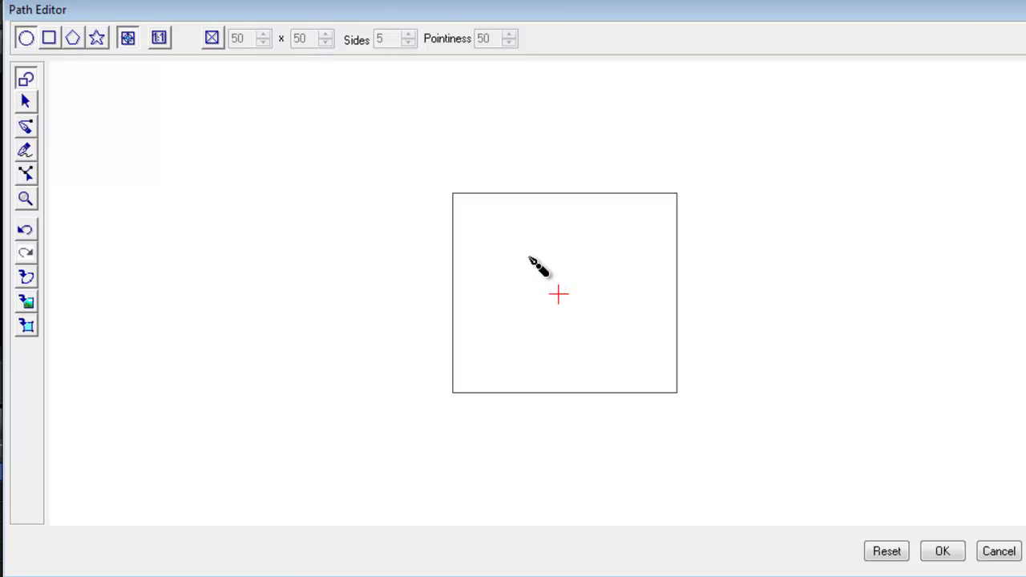
drag(529, 258, 579, 301)
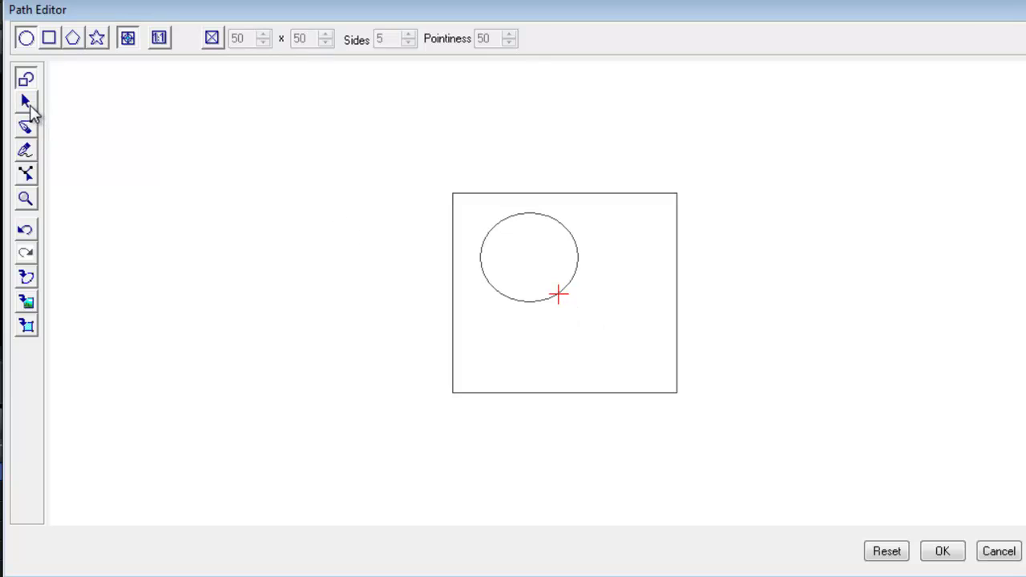
click(25, 103)
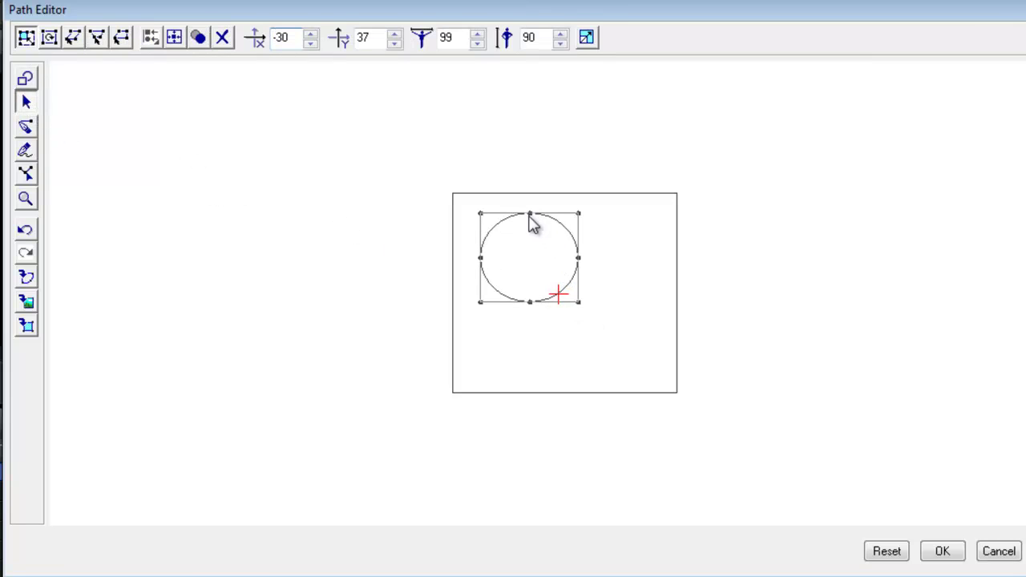
drag(518, 225, 553, 263)
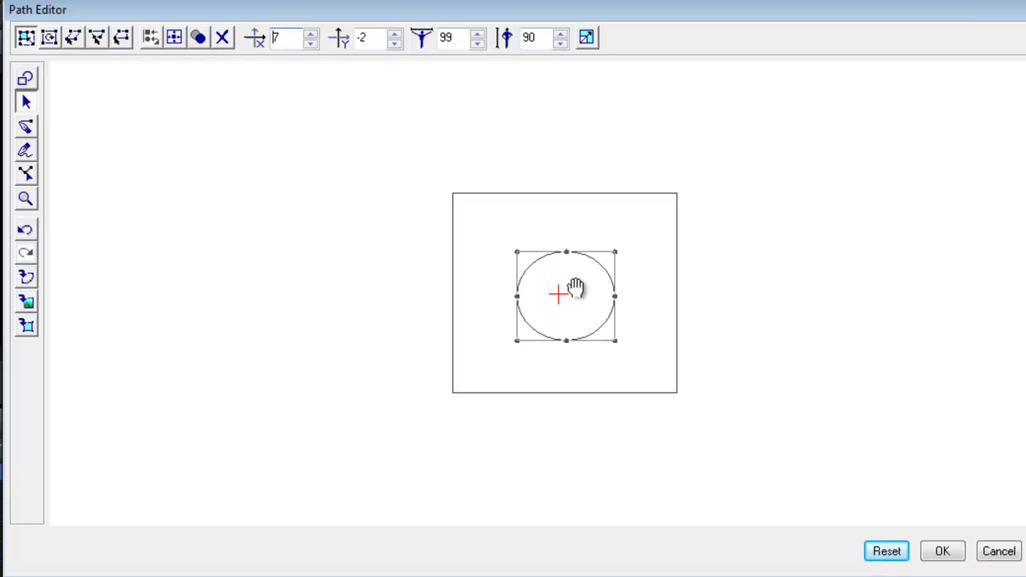
click(940, 551)
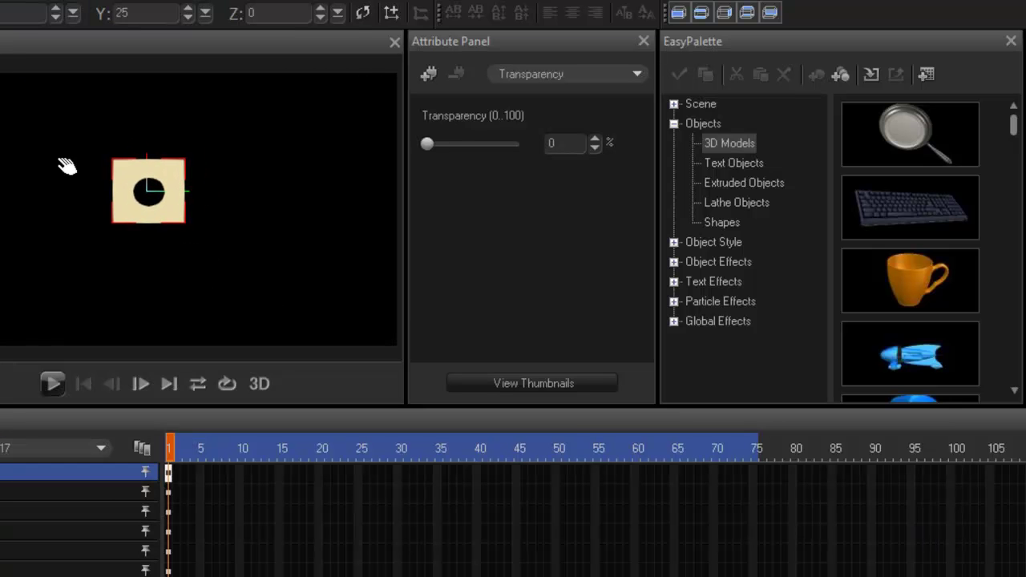
Step: Rotate the rectangle with the round hole in the scene and delete it
mouse_move(150, 226)
mouse_down()
mouse_move(213, 249)
mouse_move(139, 160)
mouse_move(217, 206)
mouse_move(124, 209)
mouse_move(141, 221)
mouse_up()
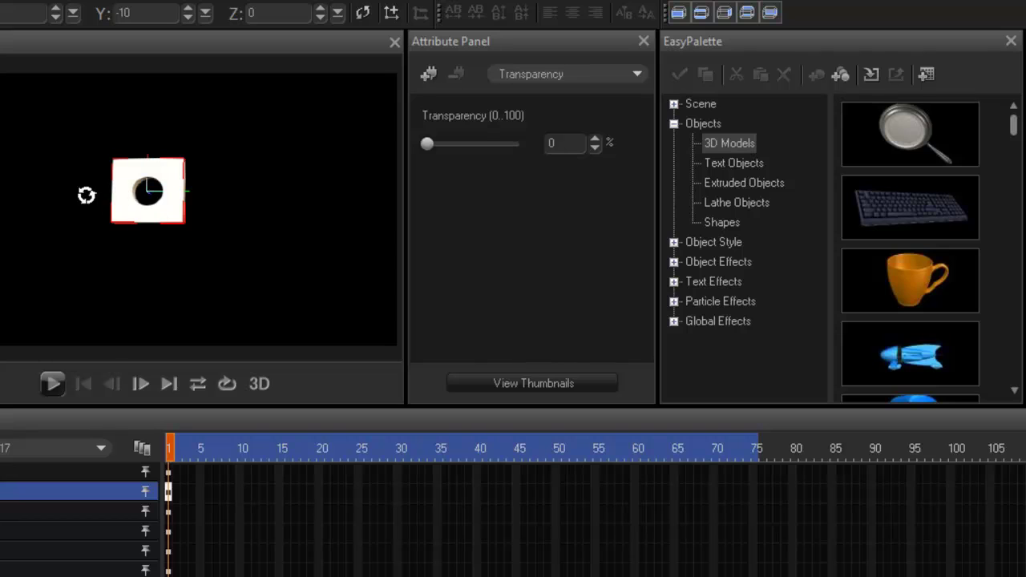
key(Delete)
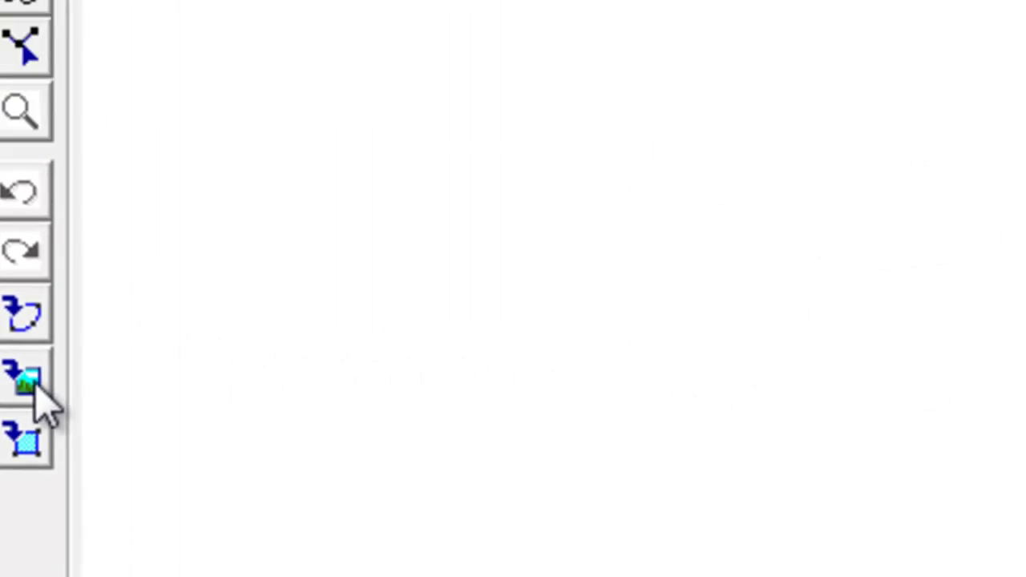
Step: Import the 792-future image of the boy holding a globe into the Path Editor as a tracing reference
click(34, 386)
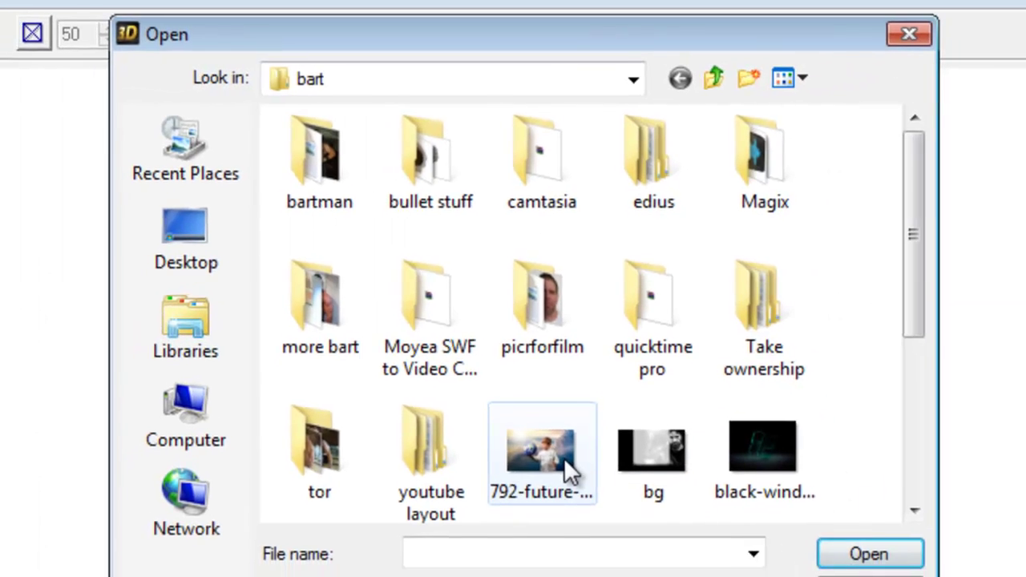
double_click(563, 461)
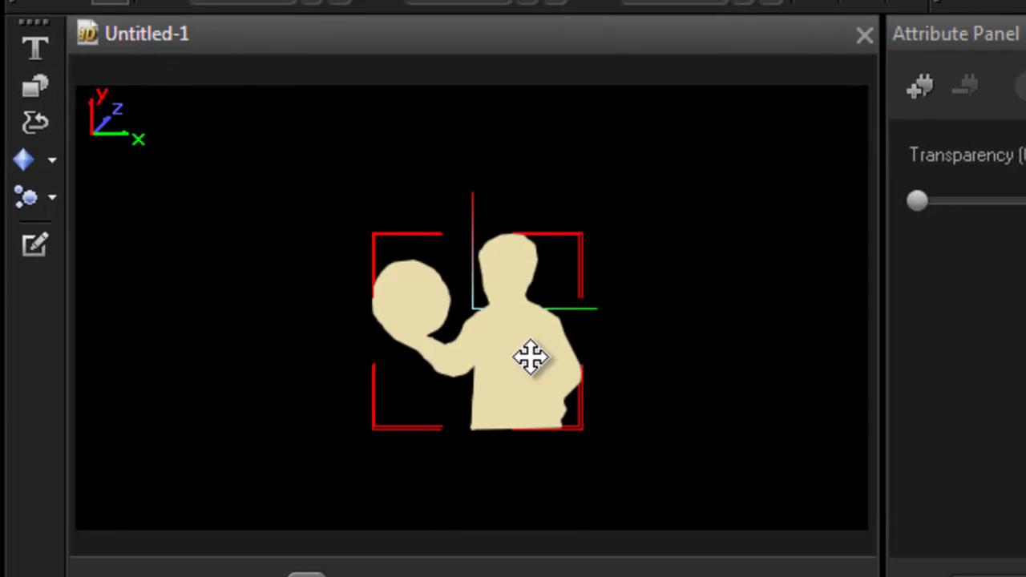
Step: Enlarge the traced boy-and-globe silhouette, move it slightly upward in the scene, and delete it
drag(529, 360, 616, 428)
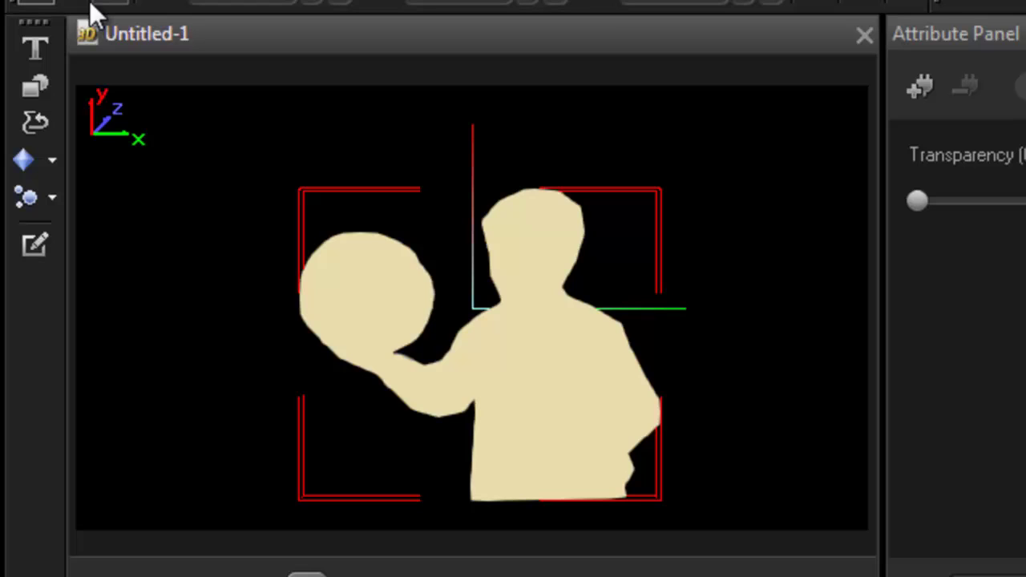
mouse_move(436, 321)
mouse_down()
mouse_move(420, 248)
mouse_move(470, 313)
mouse_move(445, 308)
mouse_up()
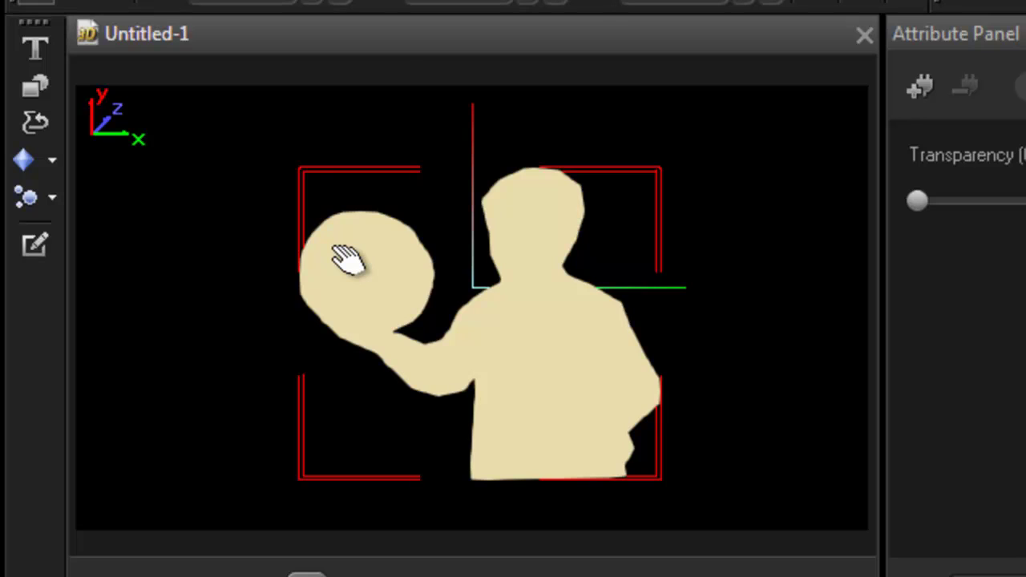
key(Delete)
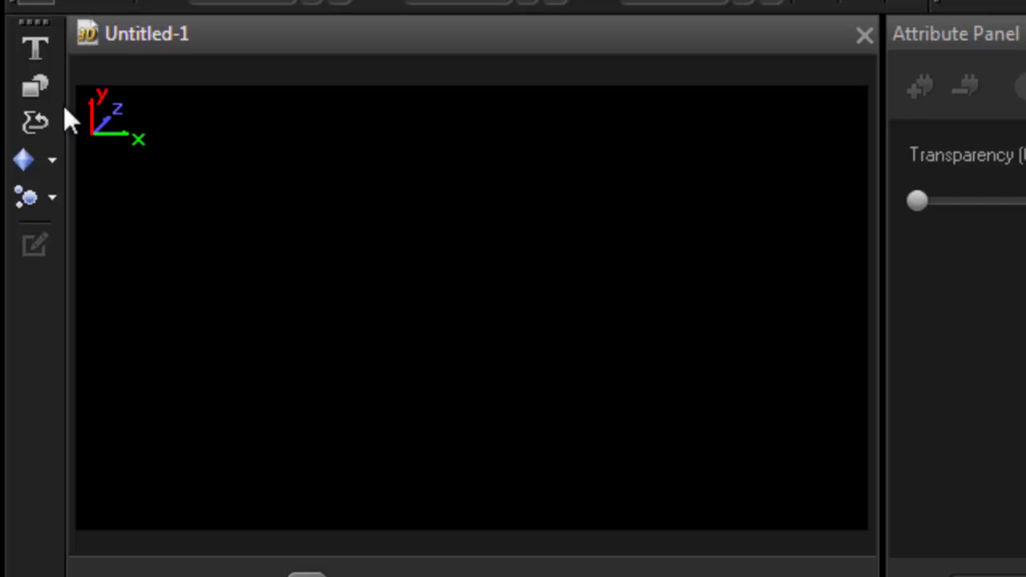
Step: Start a new graphic object and import the Desktop image seat-unveil-the-mii-city-car-448x314 into the Path Editor
click(35, 86)
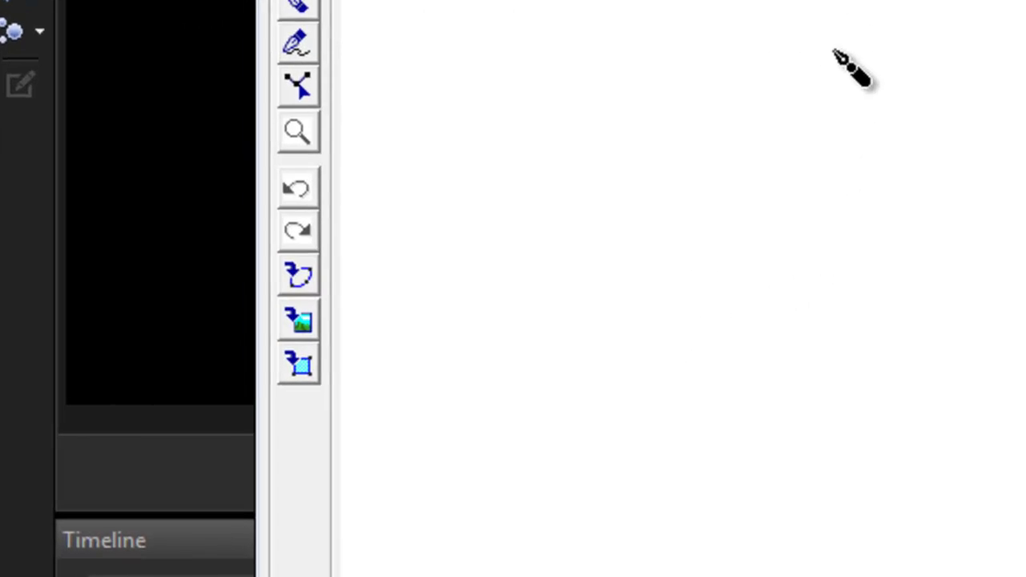
click(284, 369)
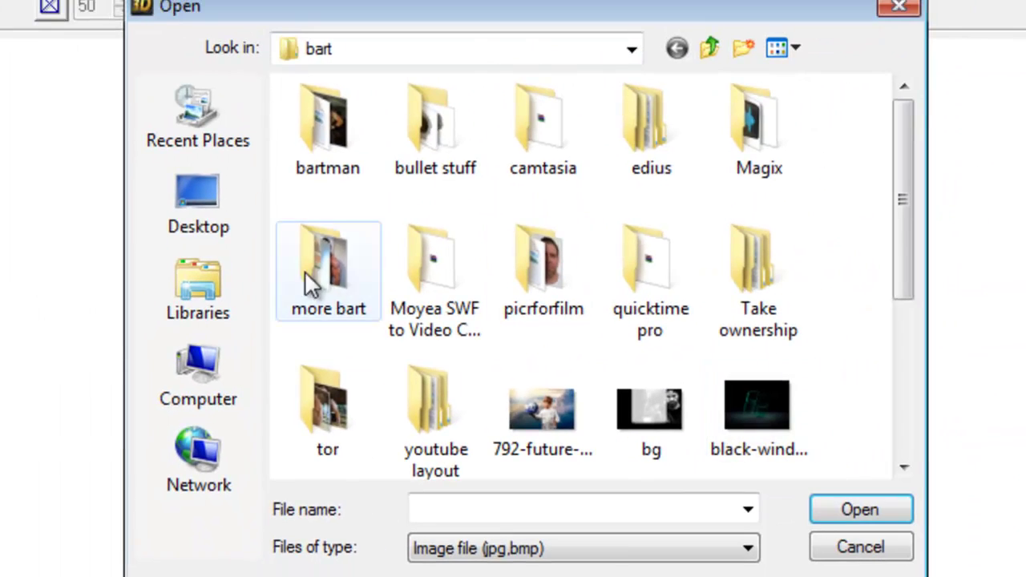
click(507, 109)
drag(905, 282, 917, 384)
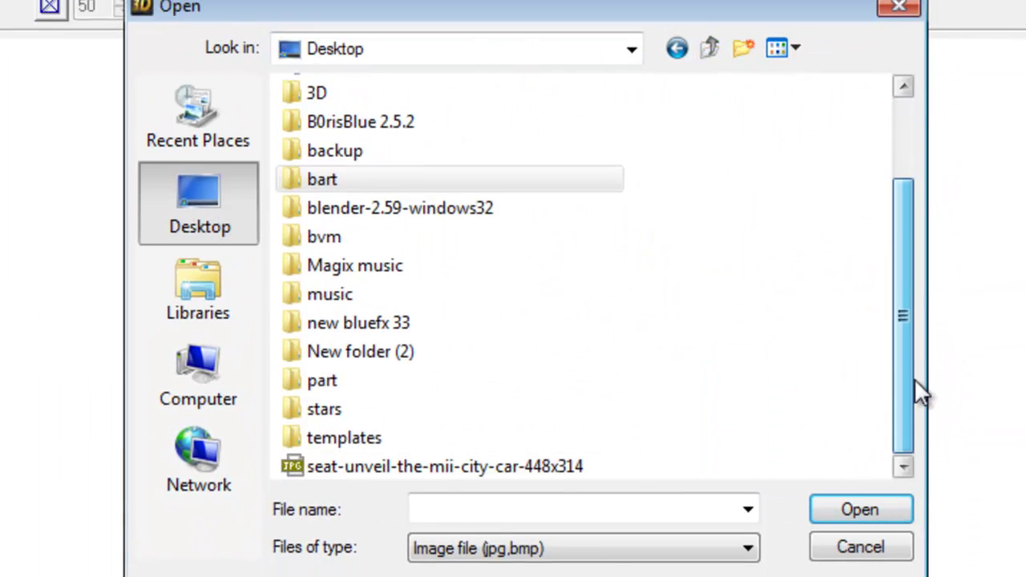
double_click(537, 467)
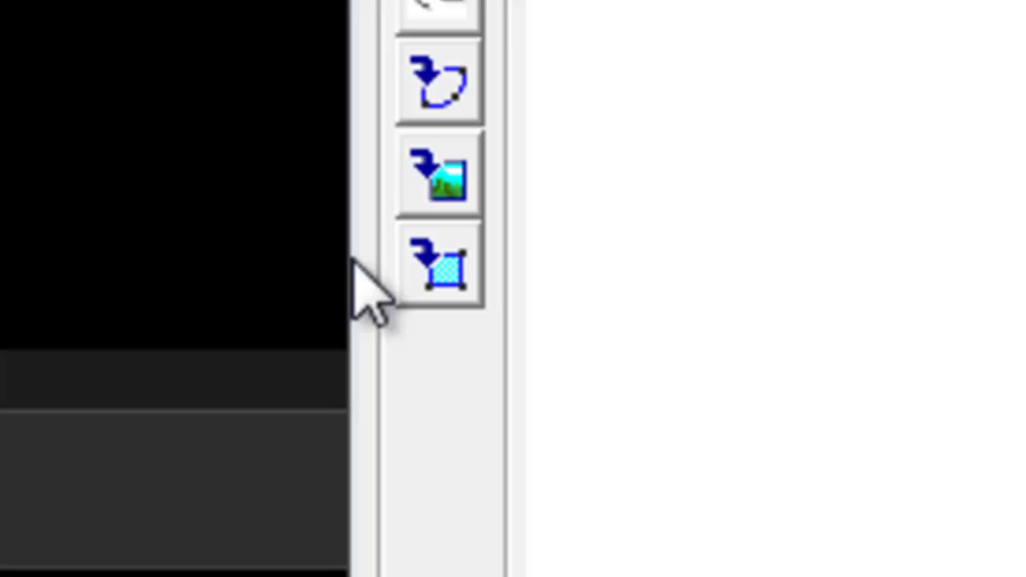
Step: Convert the car image to vector paths with the path-only preview enabled and adjust the Threshold
click(419, 271)
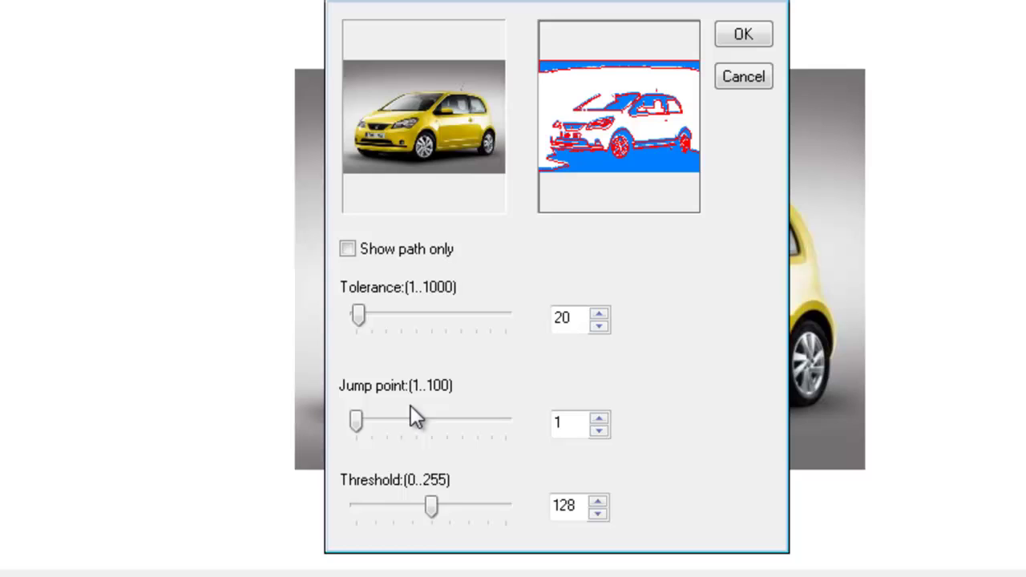
click(347, 250)
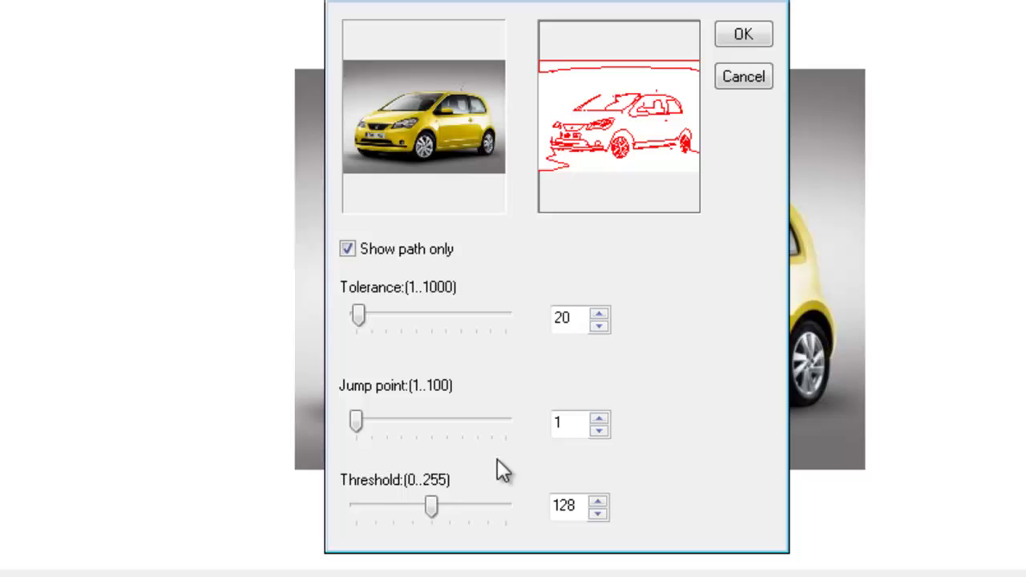
mouse_move(431, 505)
mouse_down()
mouse_move(470, 507)
mouse_move(355, 507)
mouse_move(485, 517)
mouse_move(461, 527)
mouse_move(433, 519)
mouse_up()
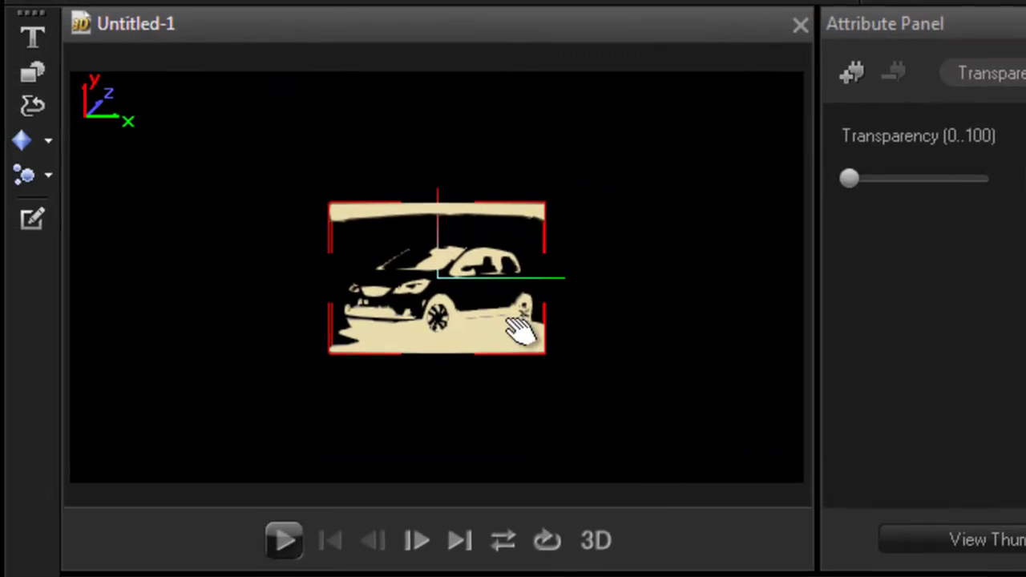
Step: Enlarge the traced 3D car object until it spans most of the scene's width
scroll(490, 304, up, 5)
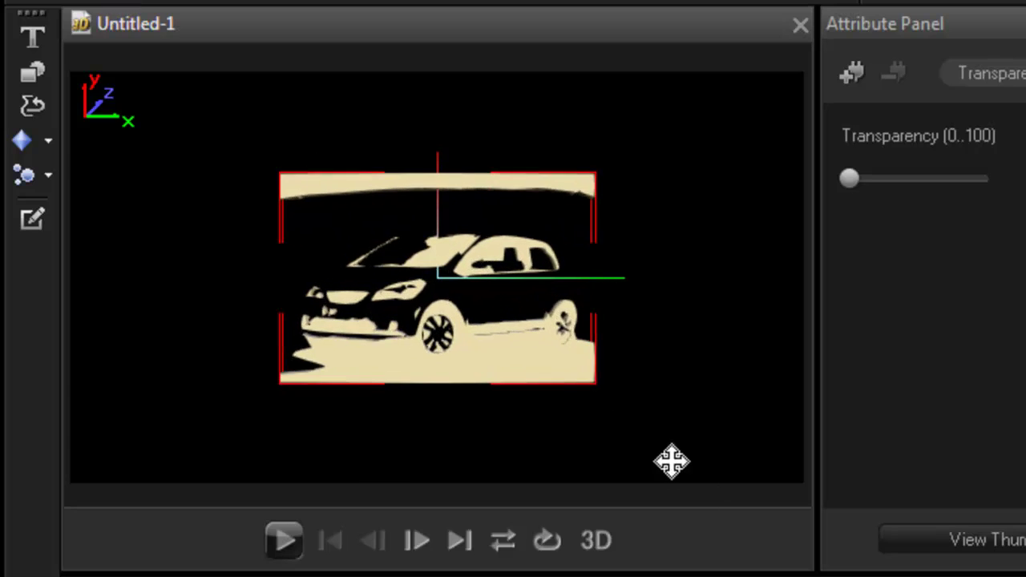
scroll(534, 303, up, 6)
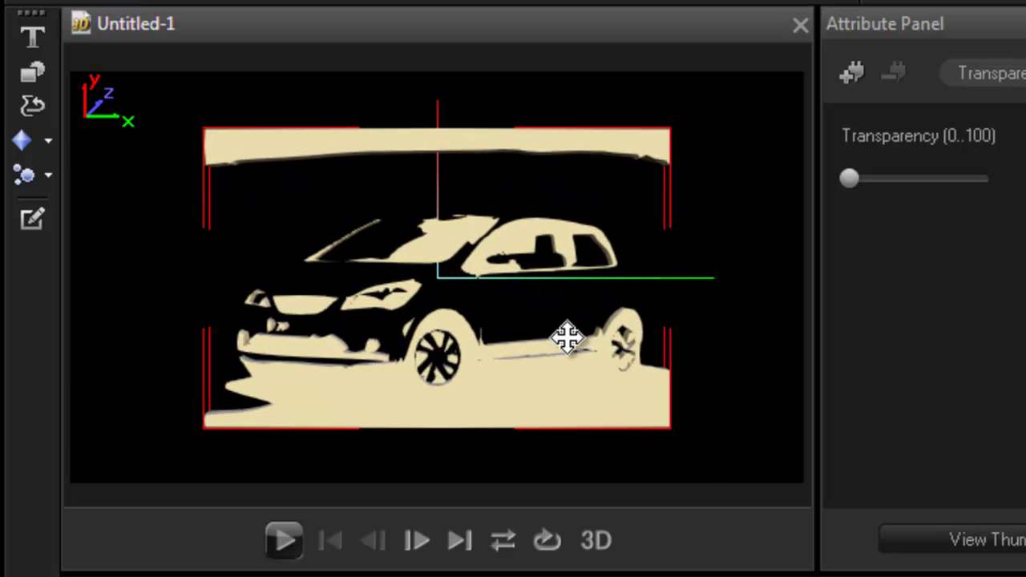